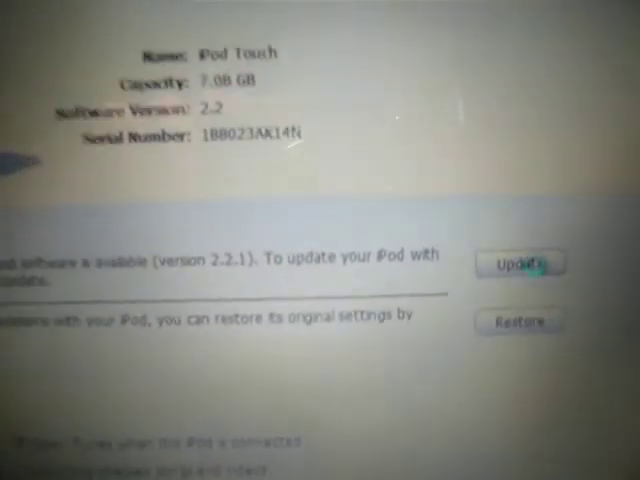
# Begin the iPod Touch update to 2.2.1, passing Important Information and accepting the license
pyautogui.click(556, 284)
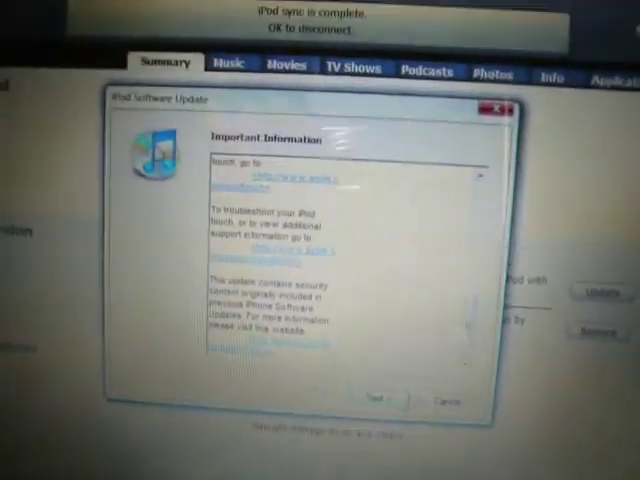
pyautogui.click(353, 358)
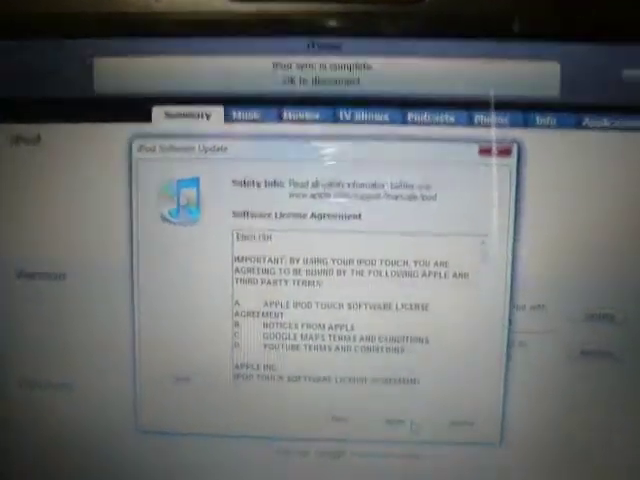
pyautogui.click(415, 438)
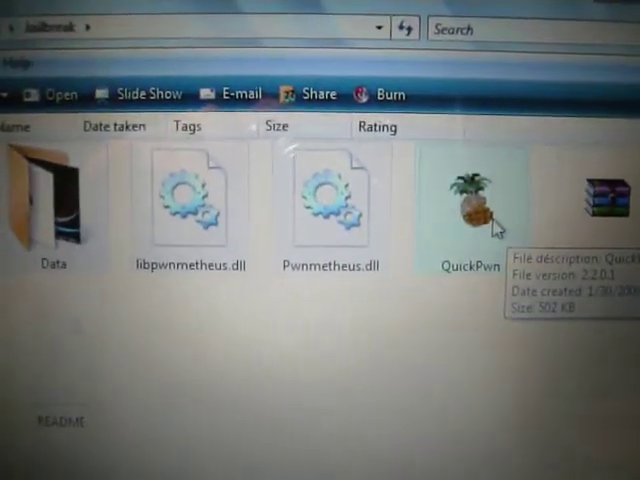
# Launch QuickPwn.exe from the Jailbreak folder
pyautogui.doubleClick(497, 228)
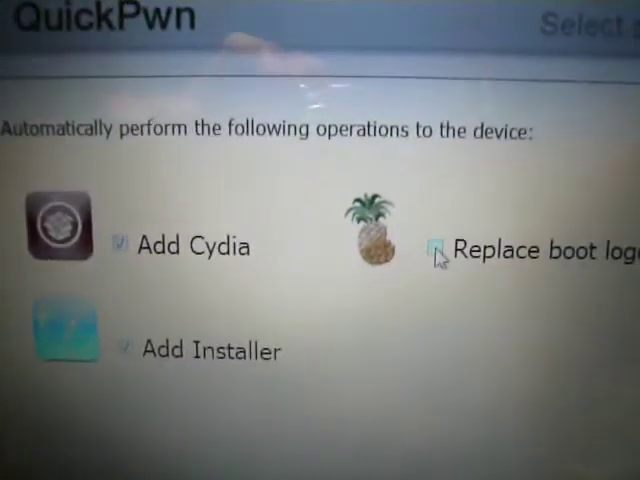
# Enable boot logo replacement alongside Cydia and Installer, then continue to device preparation
pyautogui.click(437, 250)
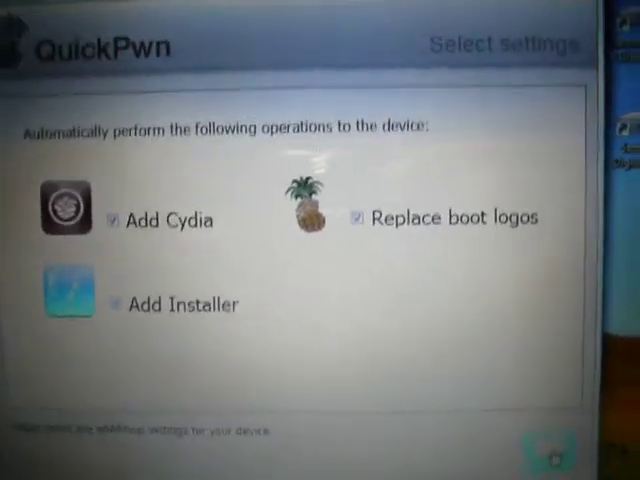
pyautogui.click(555, 455)
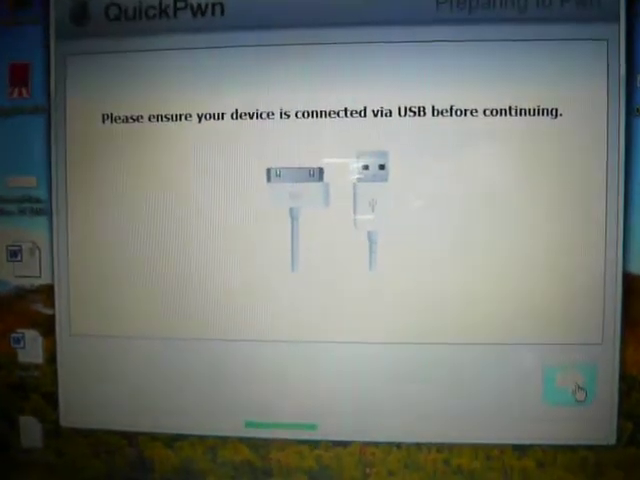
# Continue past the USB connection prompt with the iPod connected
pyautogui.click(580, 392)
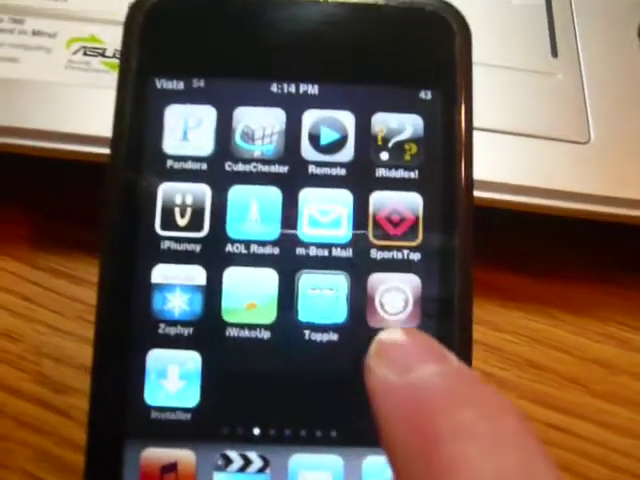
# Launch Cydia from the iPod Touch home screen
pyautogui.click(365, 272)
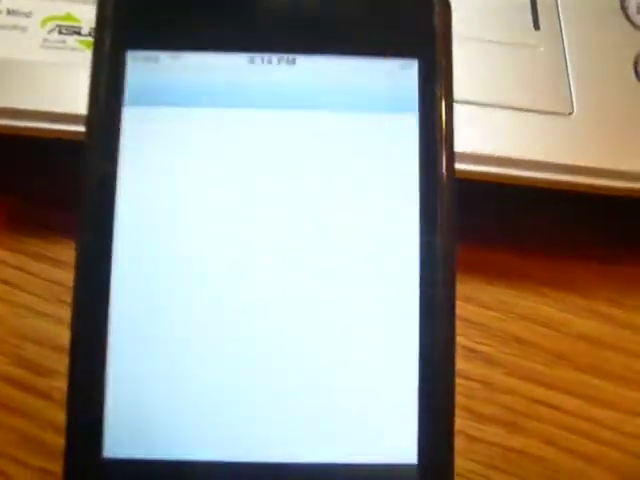